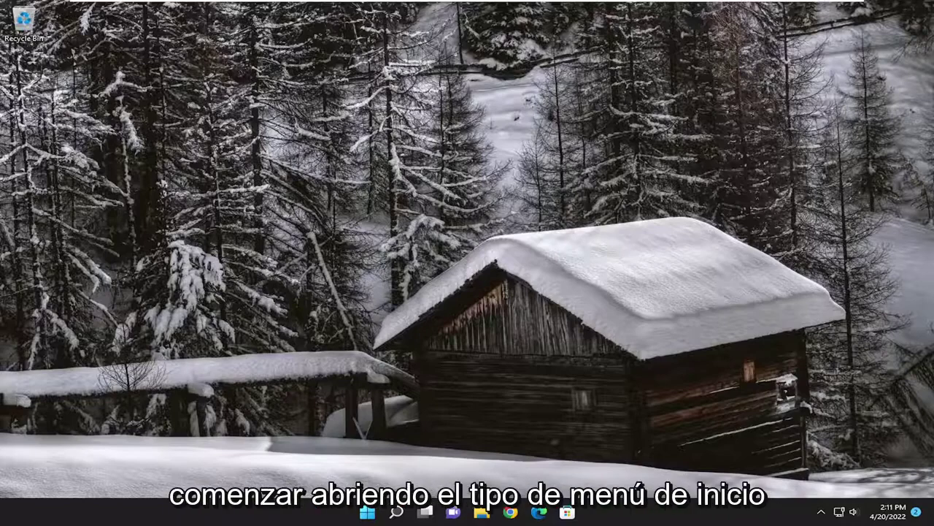
# - Search 'advanced system' to open System Properties on its Advanced tab, centred on screen
pyautogui.click(396, 512)
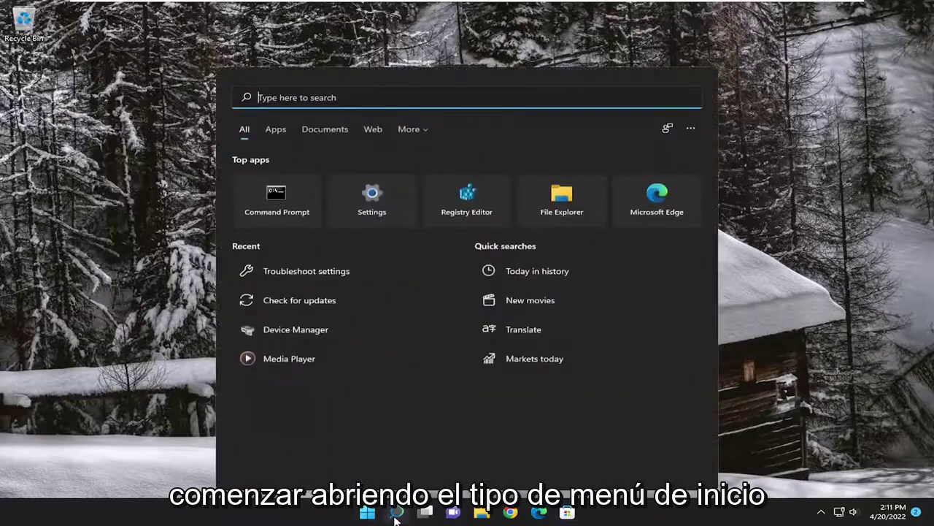
pyautogui.write('advan')
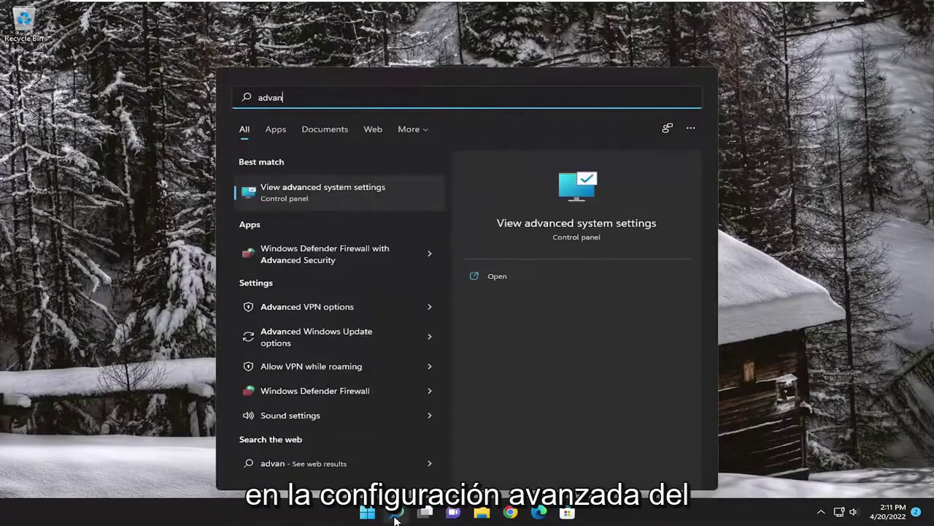
pyautogui.write('ced system')
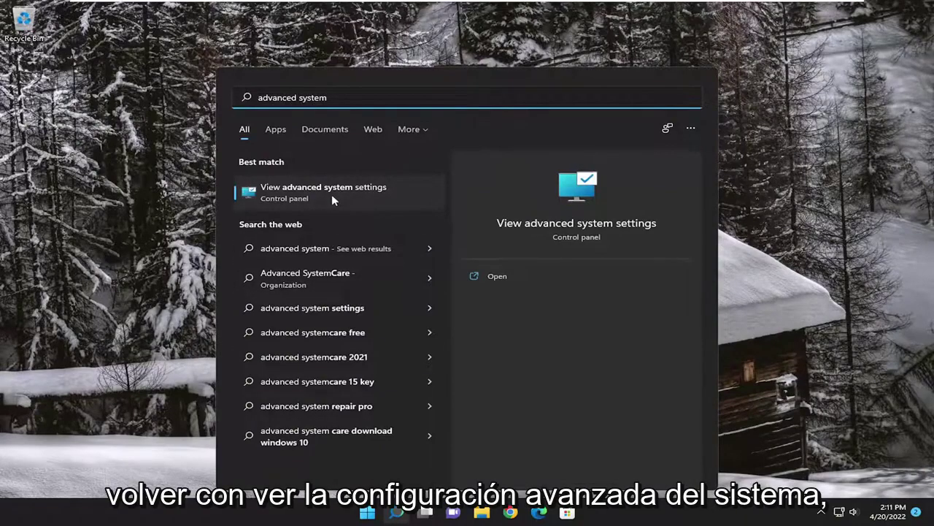
pyautogui.click(362, 192)
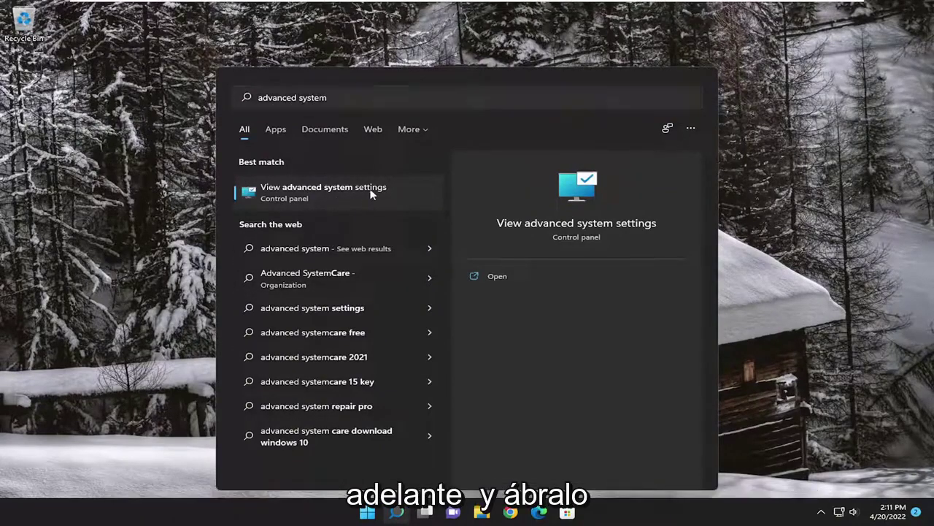
pyautogui.moveTo(199, 34); pyautogui.dragTo(480, 91)
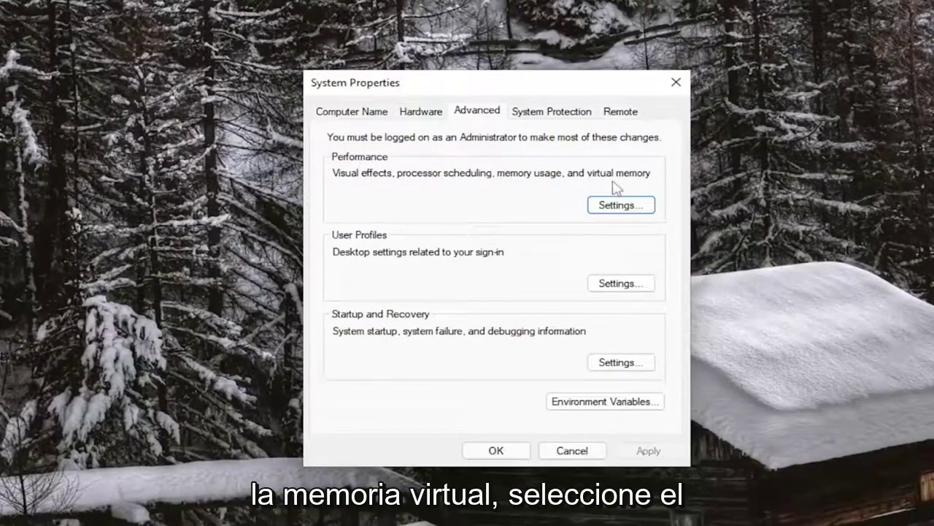
# - Set Data Execution Prevention to essential Windows programs and services only, apply it, and close both dialogs
pyautogui.click(628, 208)
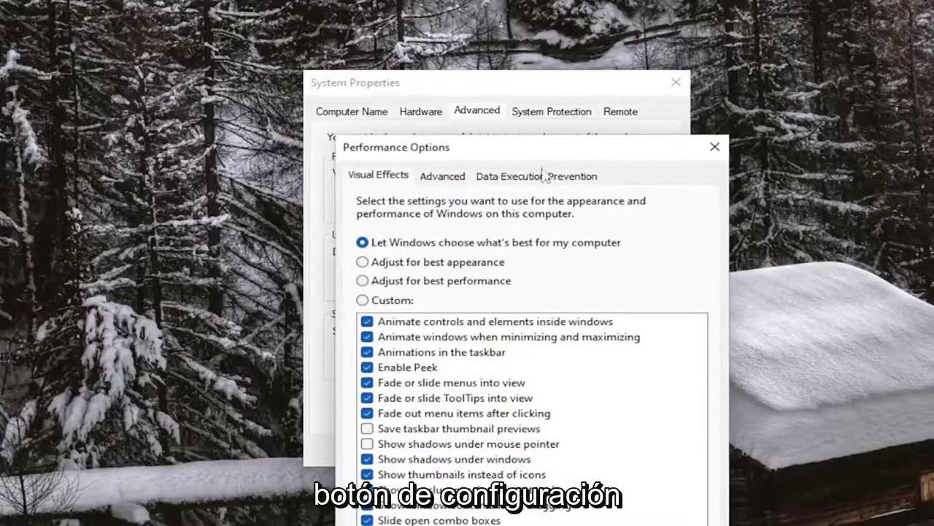
pyautogui.moveTo(554, 158); pyautogui.dragTo(516, 78)
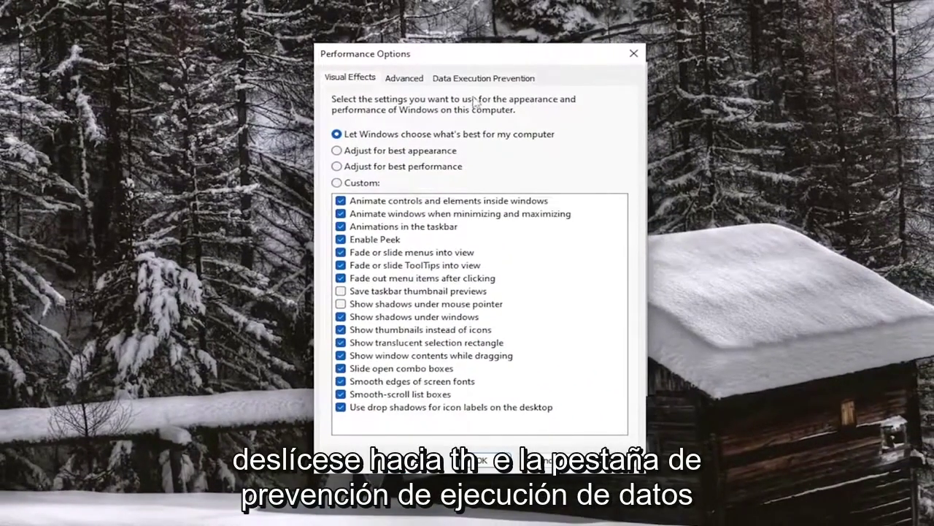
pyautogui.click(481, 80)
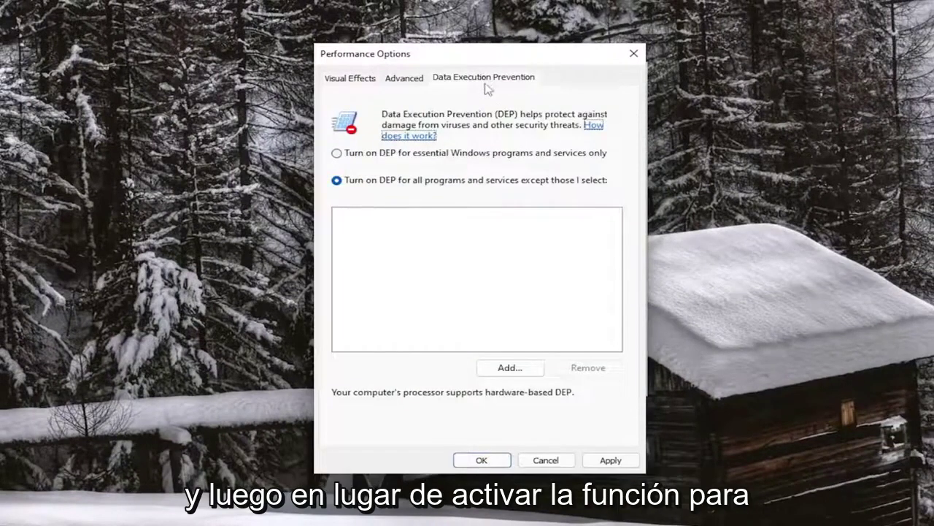
pyautogui.click(376, 163)
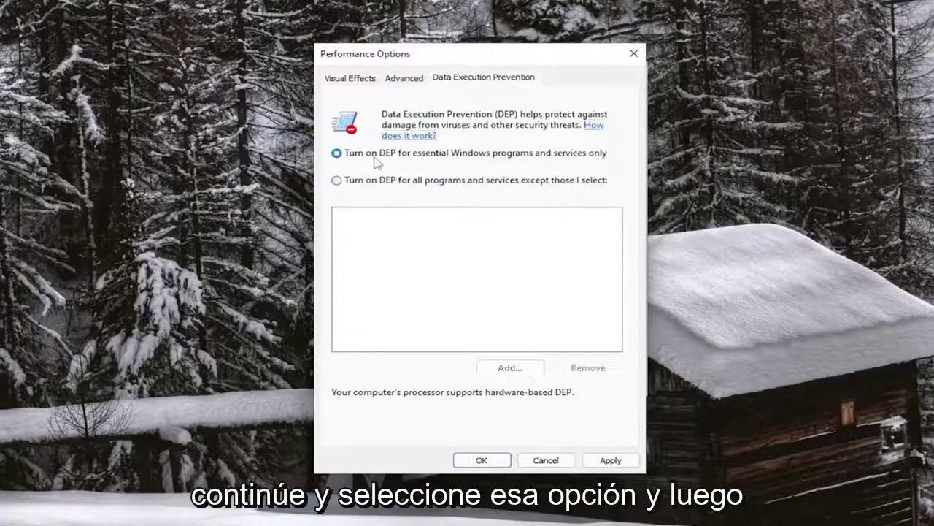
pyautogui.click(613, 460)
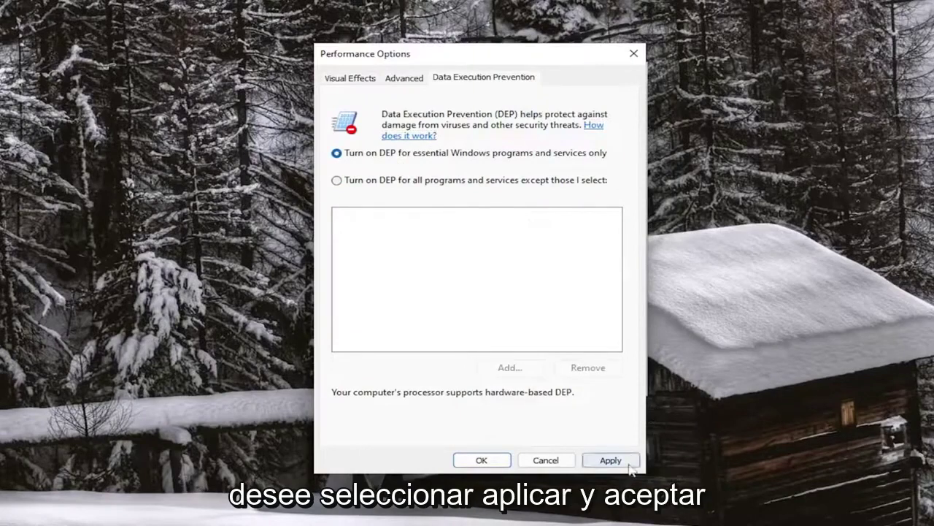
pyautogui.click(505, 465)
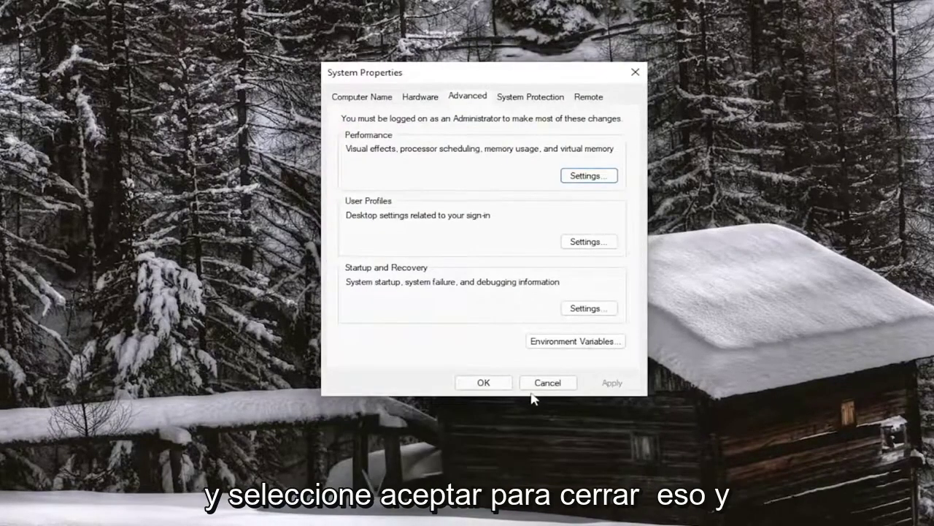
pyautogui.click(483, 381)
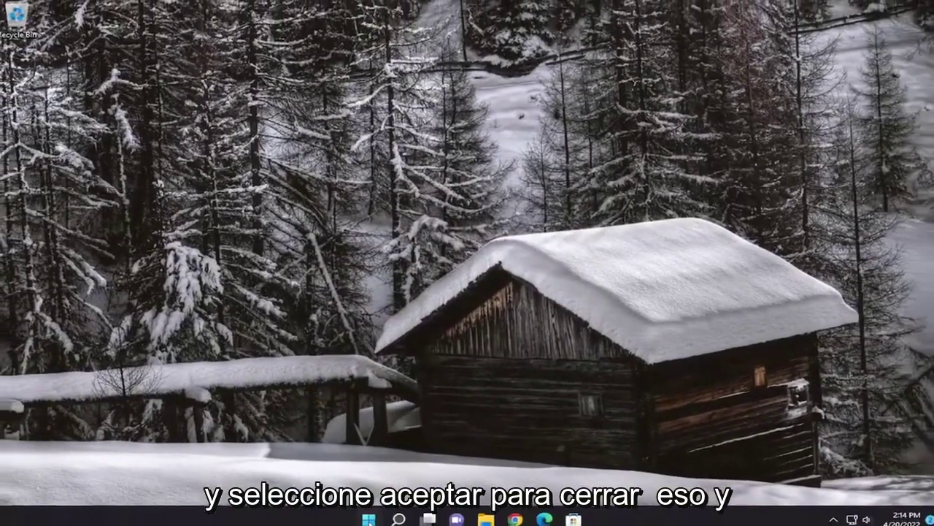
# - Restart the computer from the Start button's Shut down or sign out menu
pyautogui.rightClick(367, 513)
pyautogui.moveTo(385, 469)
pyautogui.click(454, 485)
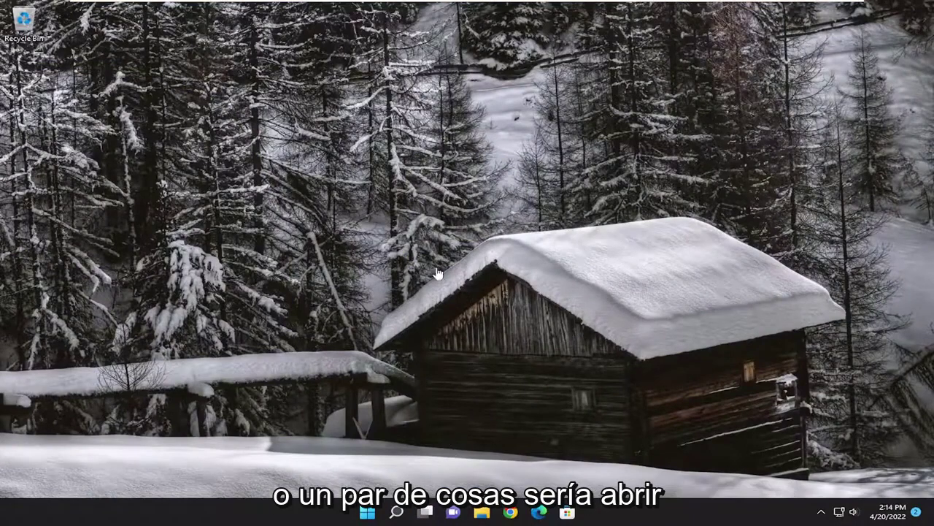
# - Launch Command Prompt from a 'cmd' search as administrator, approve UAC, and centre the window
pyautogui.click(399, 513)
pyautogui.write('c')
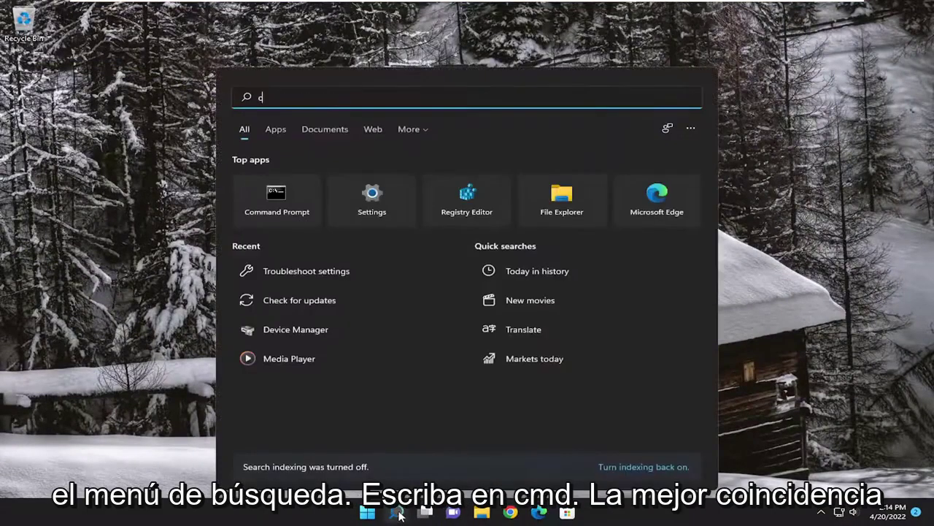
pyautogui.write('md')
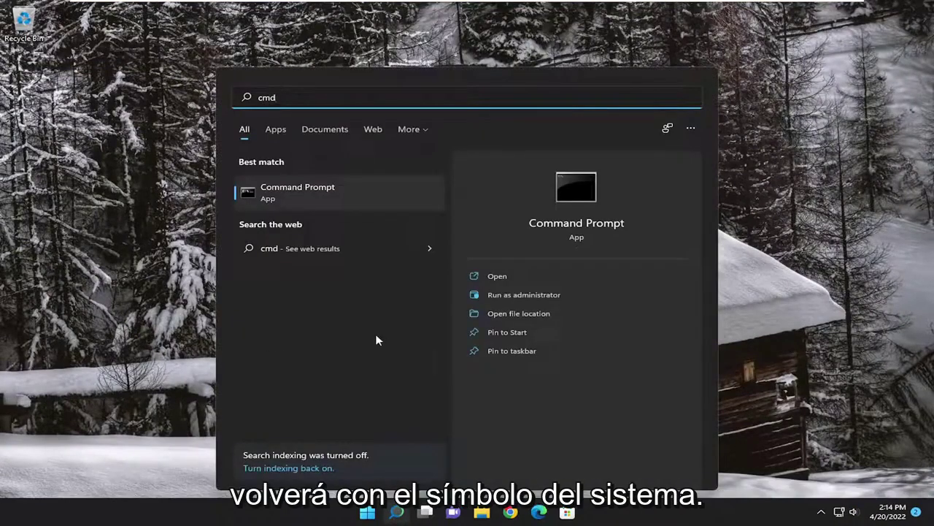
pyautogui.rightClick(287, 192)
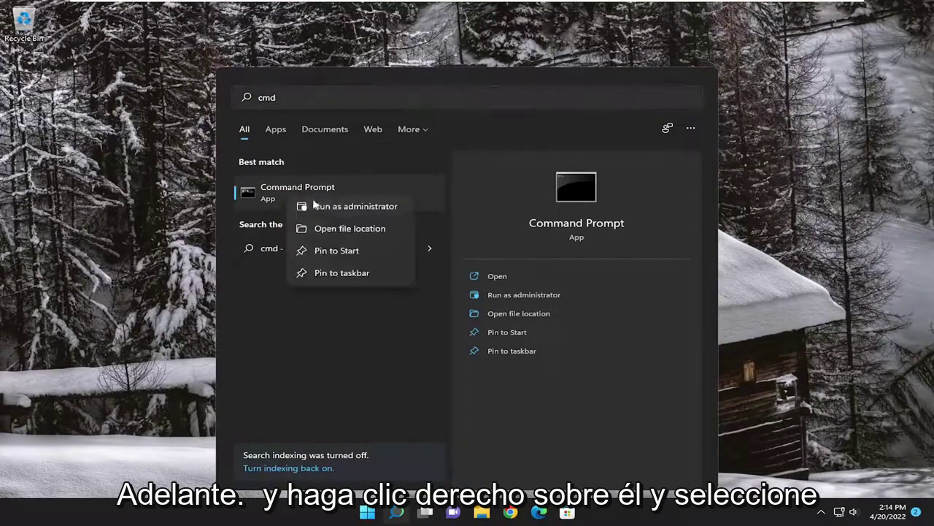
pyautogui.click(359, 207)
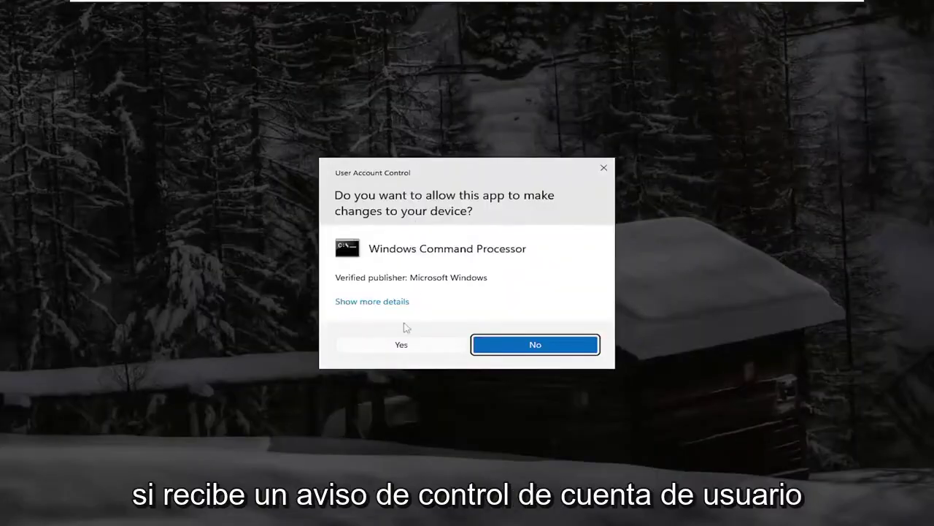
pyautogui.click(401, 346)
pyautogui.moveTo(397, 34); pyautogui.dragTo(524, 89)
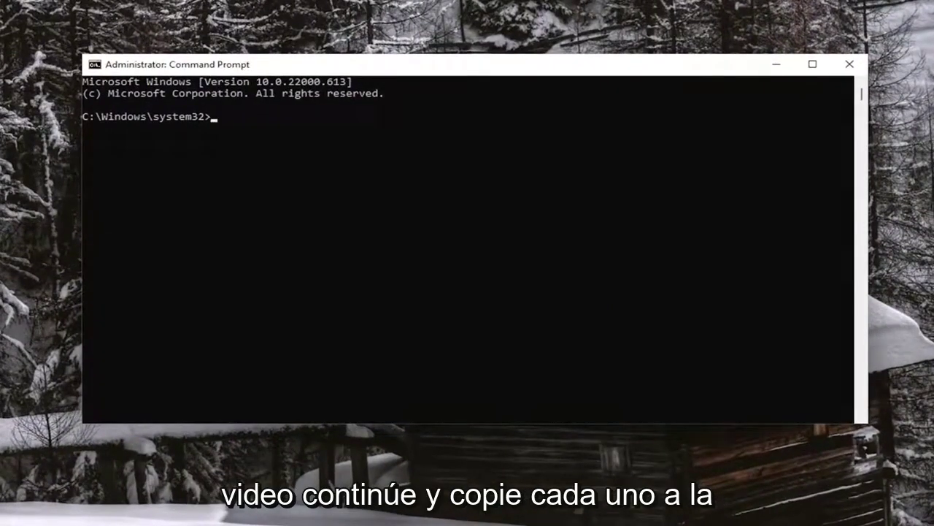
# - Run 'regsvr32 vbscript.dll' and dismiss its success message
pyautogui.rightClick(466, 65)
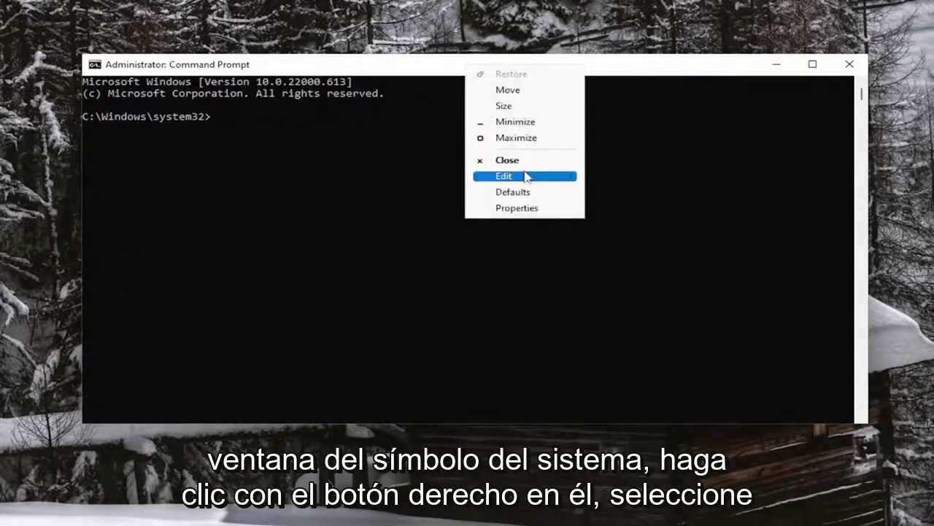
pyautogui.moveTo(528, 175)
pyautogui.click(622, 209)
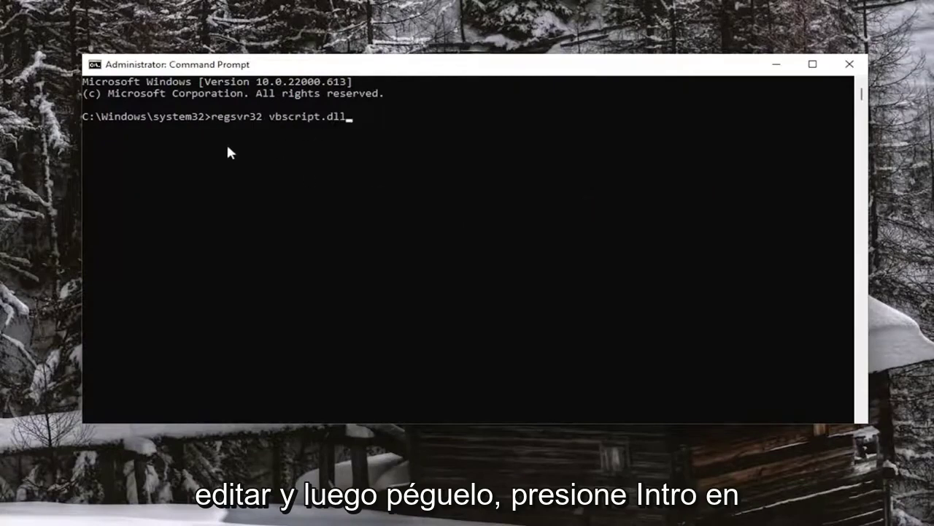
pyautogui.press('Return')
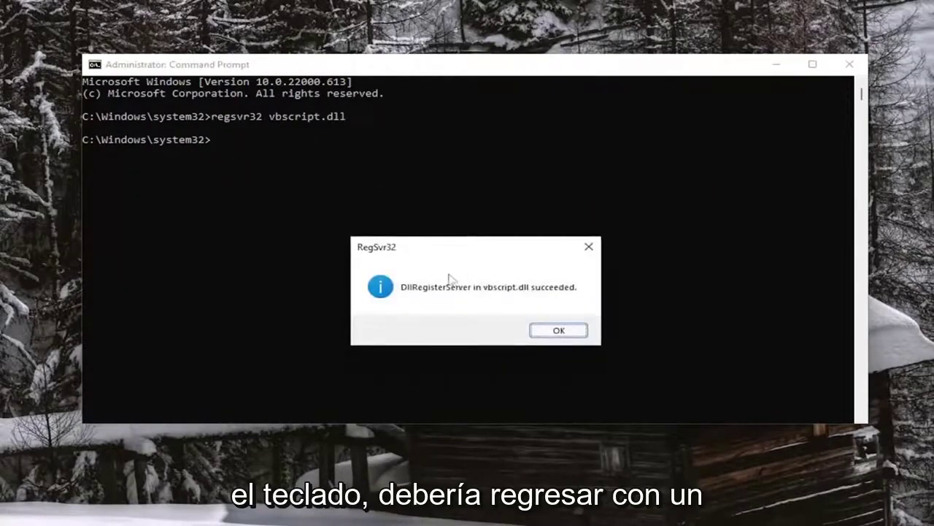
pyautogui.click(558, 330)
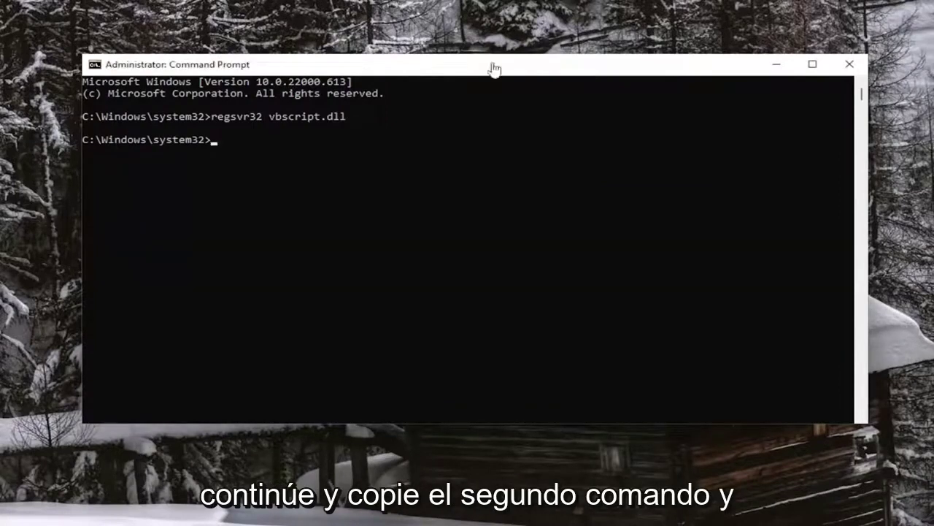
# - Run 'regsvr32 jscript.dll' and dismiss its success message
pyautogui.rightClick(471, 71)
pyautogui.moveTo(555, 188)
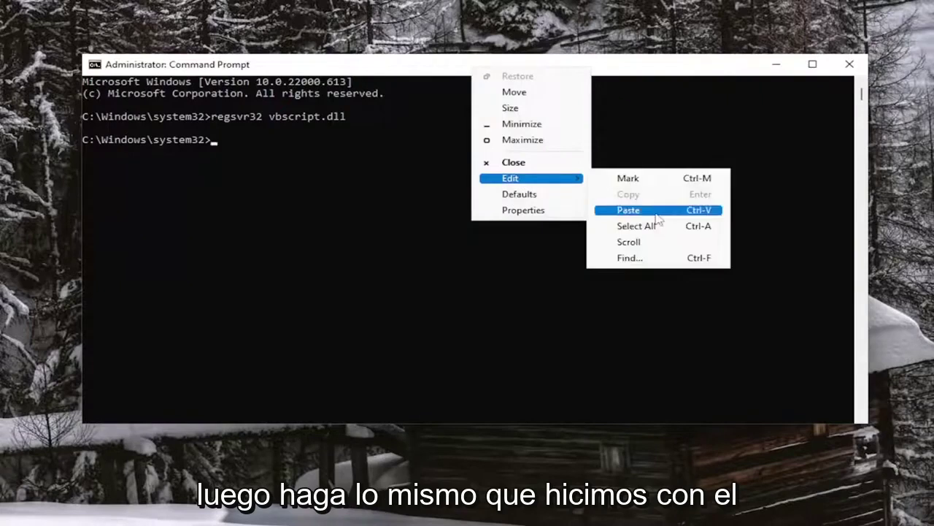
pyautogui.click(625, 208)
pyautogui.press('Return')
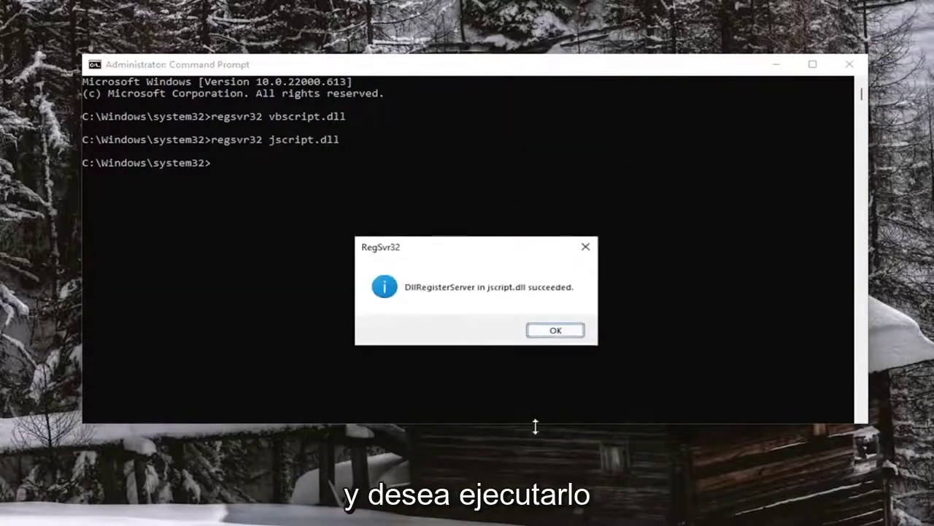
pyautogui.press('Return')
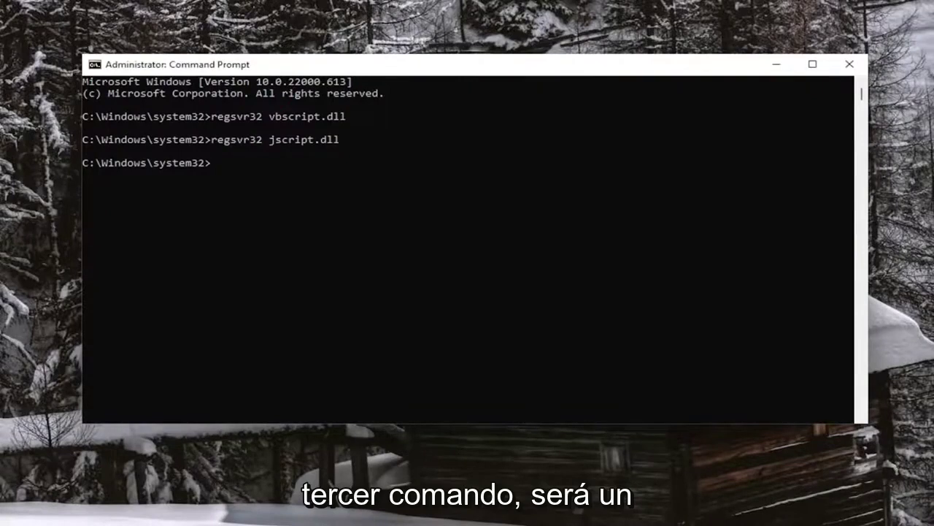
# - Run 'sfc /scannow' to completion with no integrity violations, then close Command Prompt
pyautogui.rightClick(472, 70)
pyautogui.moveTo(519, 177)
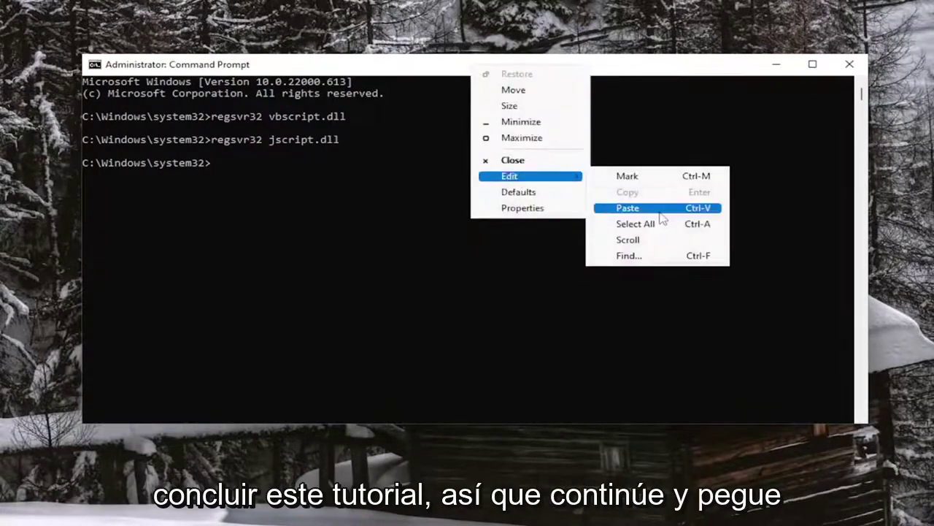
pyautogui.click(660, 211)
pyautogui.press('Return')
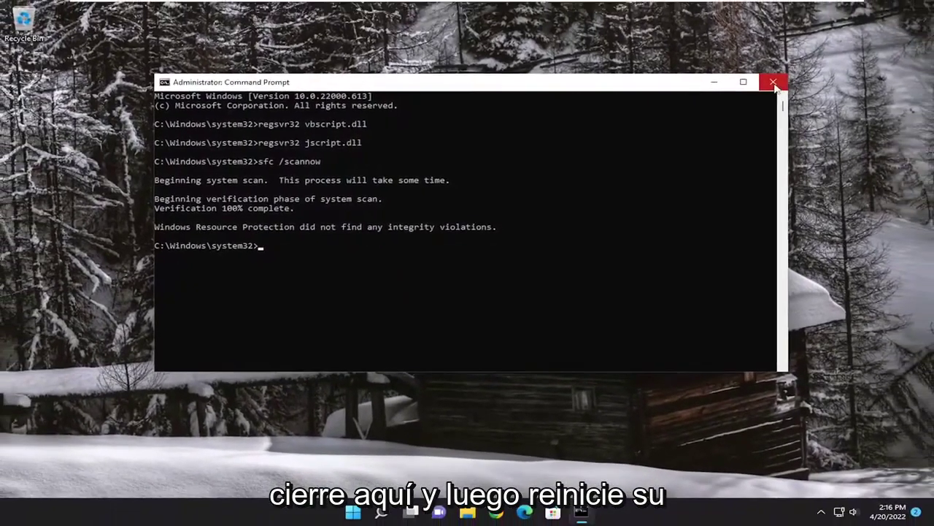
pyautogui.click(804, 74)
# - Restart the PC from the Start button's Shut down or sign out menu
pyautogui.rightClick(363, 516)
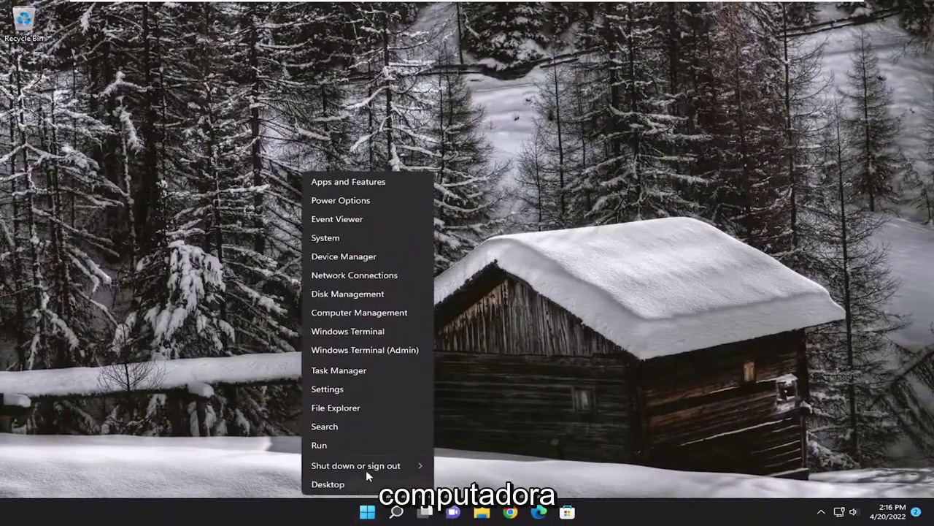
pyautogui.moveTo(370, 467)
pyautogui.click(458, 486)
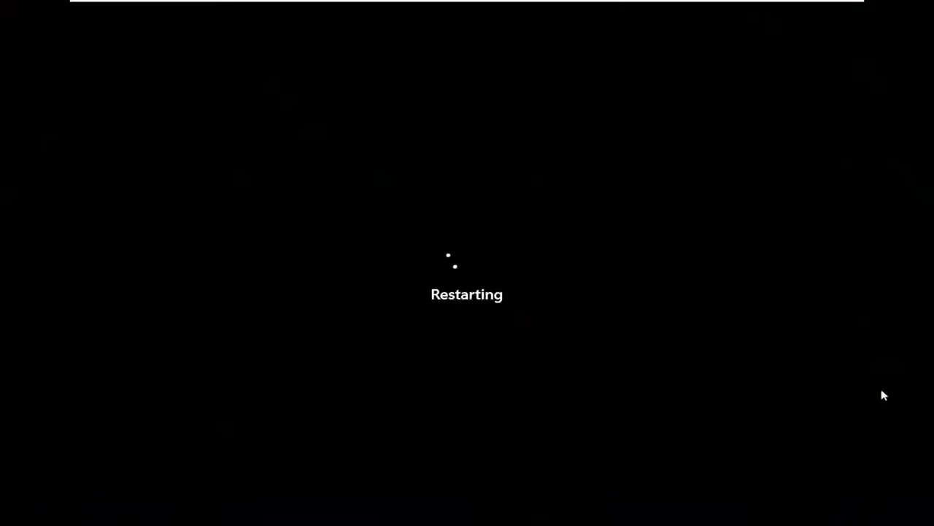